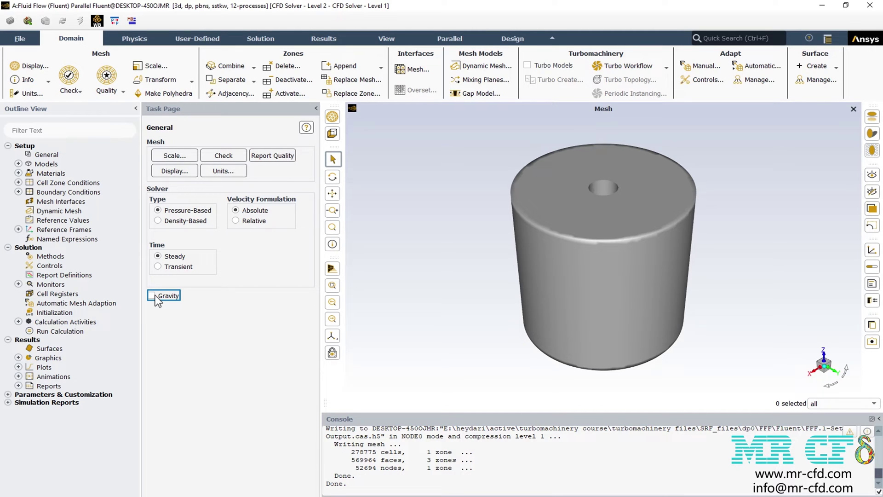
# Enable gravity and set the Z gravitational acceleration to -9.81 m/s²
pyautogui.click(151, 296)
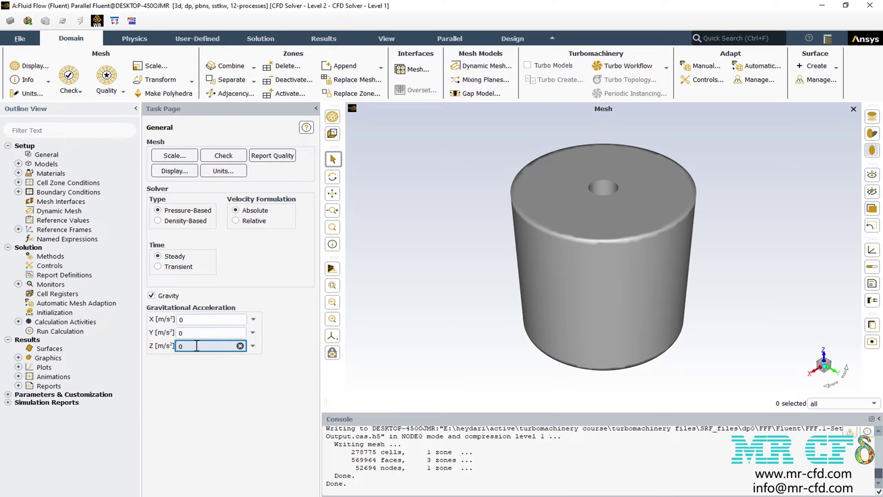
pyautogui.press('BackSpace')
pyautogui.write('-9.81')
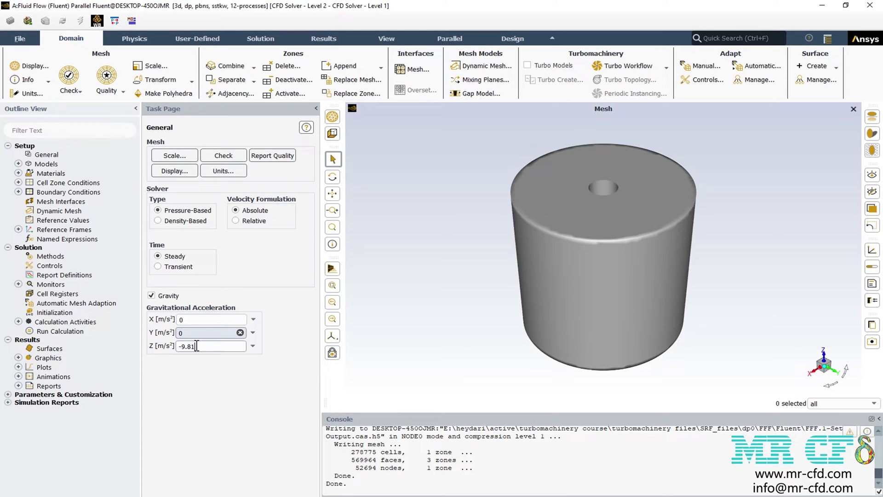
# Set the viscous model to k-epsilon (2 eqn) in its Standard form with Standard Wall Functions
pyautogui.click(18, 164)
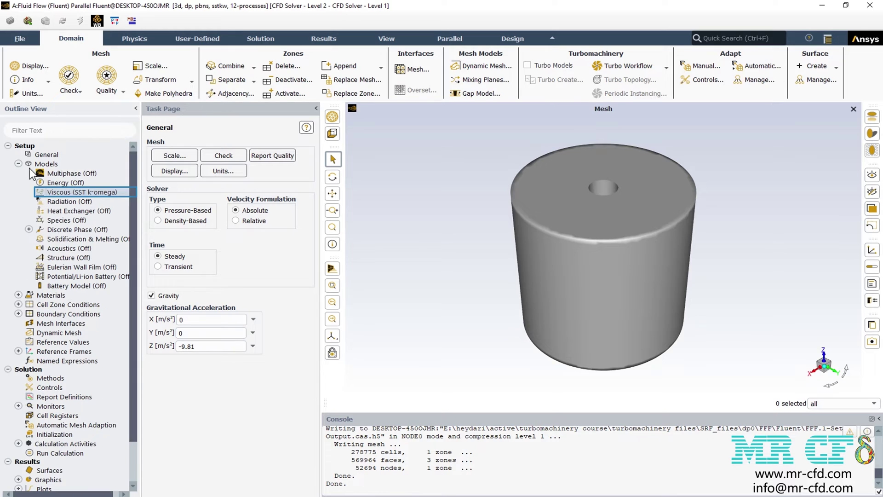
pyautogui.doubleClick(81, 192)
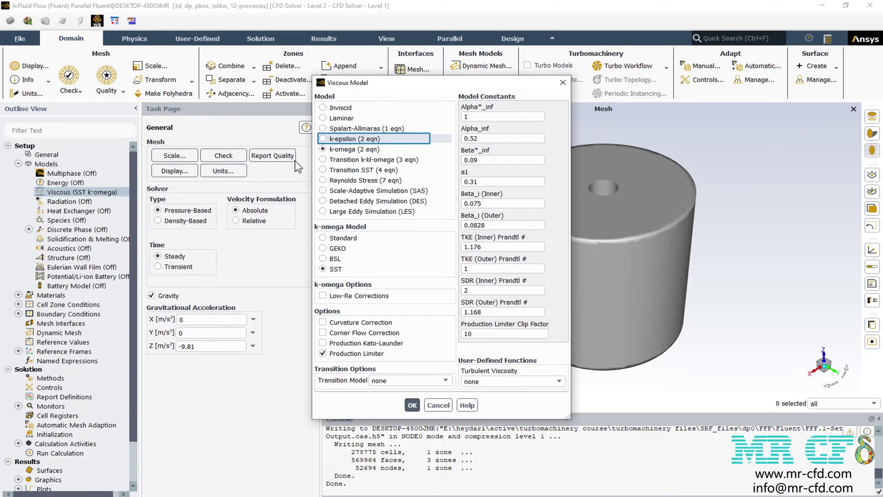
pyautogui.click(326, 141)
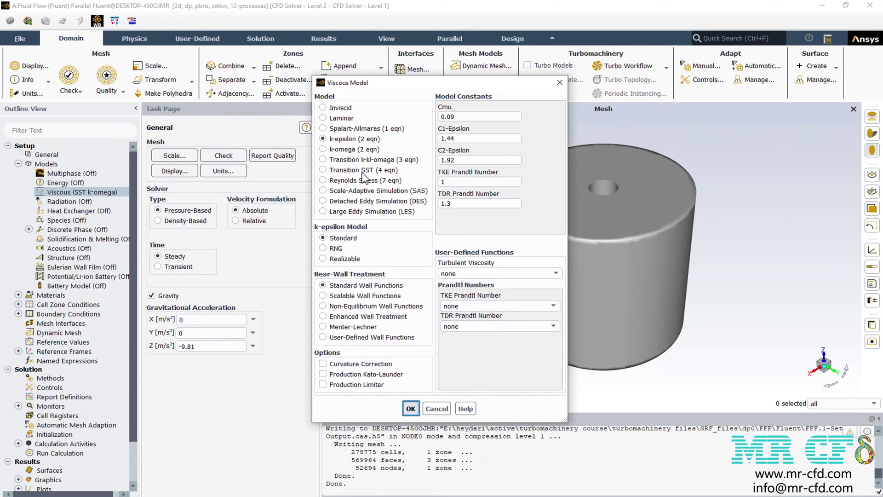
pyautogui.click(411, 409)
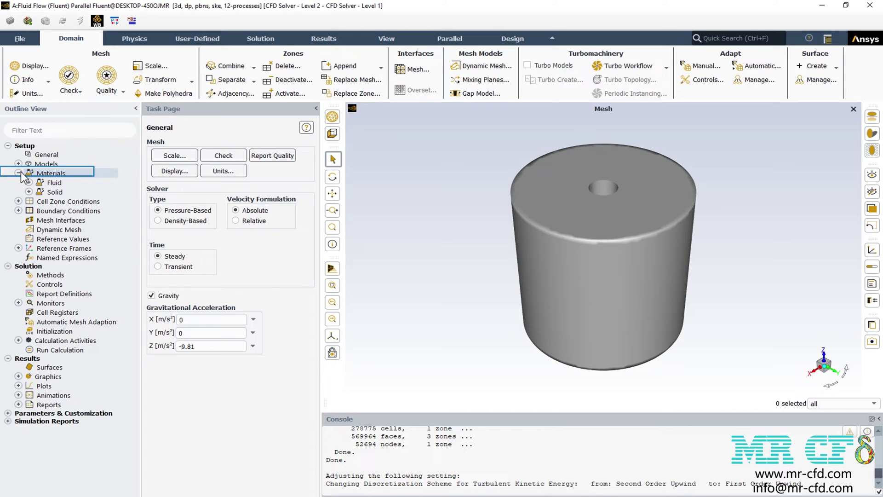
# Copy water-liquid (h2o<l>) from the Fluent database into the case's fluid materials
pyautogui.click(28, 182)
pyautogui.rightClick(46, 183)
pyautogui.click(62, 190)
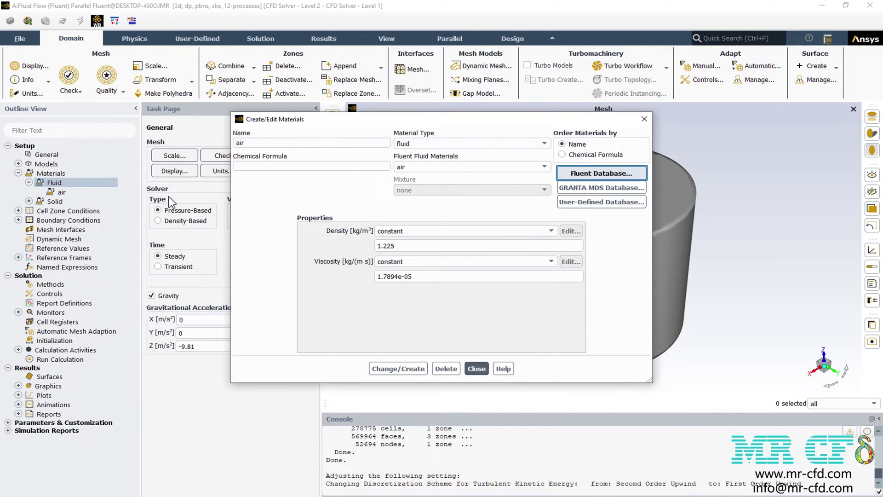
pyautogui.click(566, 175)
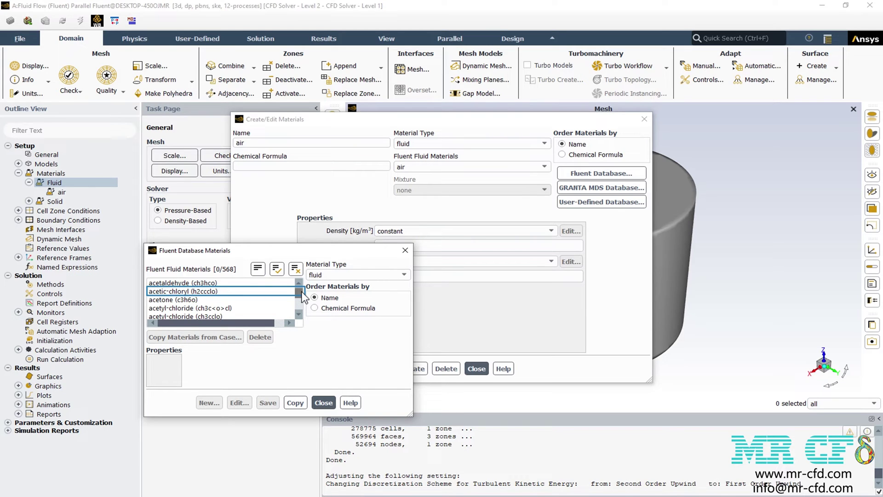
pyautogui.moveTo(302, 295); pyautogui.dragTo(268, 309)
pyautogui.click(194, 294)
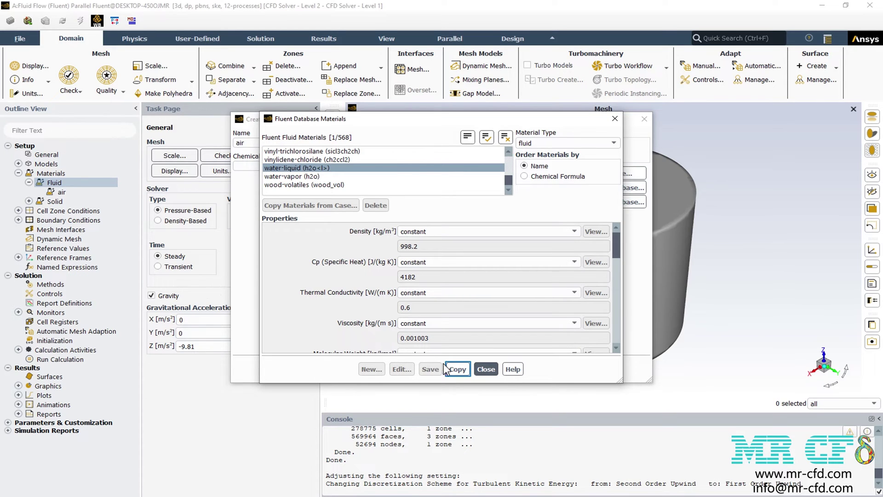
pyautogui.click(457, 369)
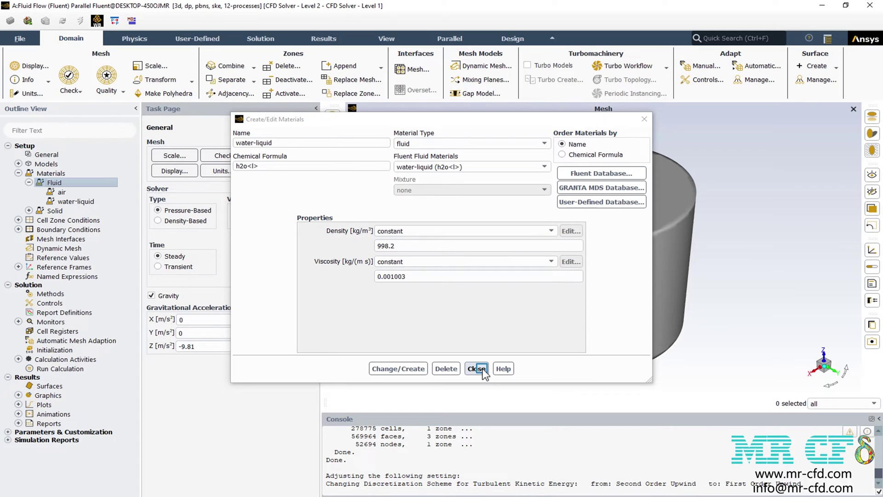
pyautogui.click(477, 369)
# Assign water-liquid as the material of the flow cell zone and enable Frame Motion for it
pyautogui.click(19, 183)
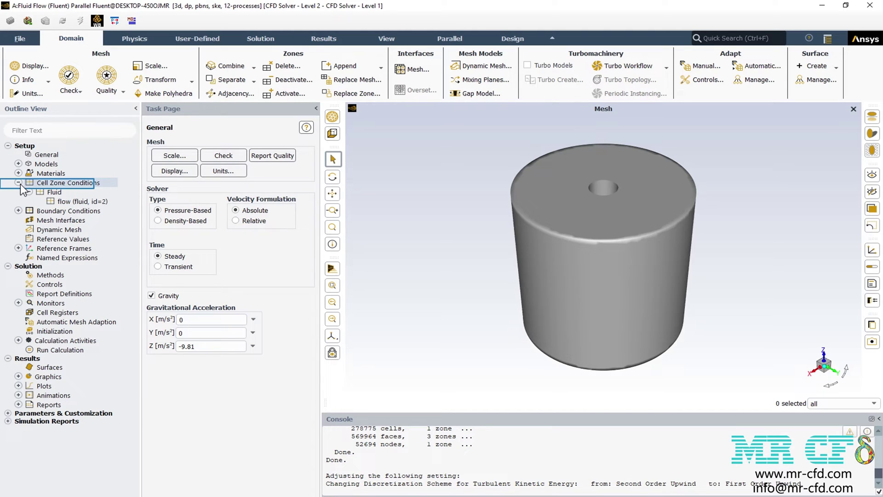
pyautogui.doubleClick(60, 201)
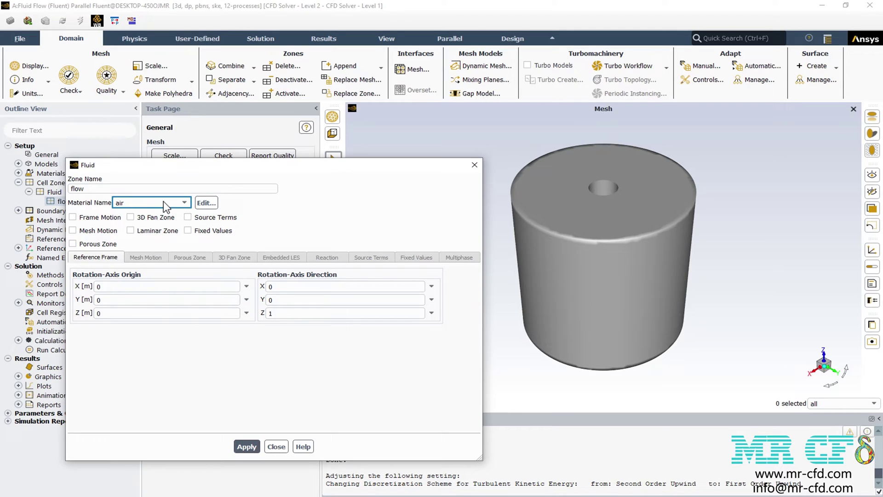
pyautogui.scroll(-1, 164, 201)
pyautogui.click(101, 218)
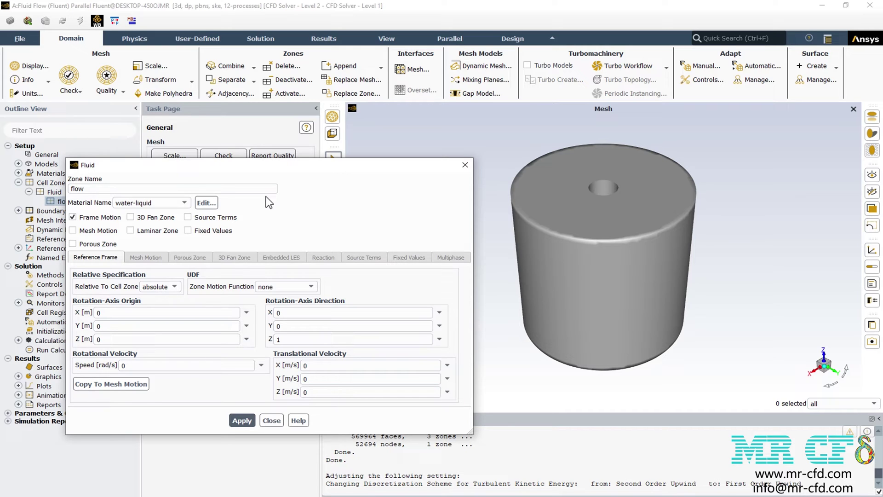
# Change the angular-velocity unit to rev/min and apply a rotational velocity of 500 rev/min to the flow zone
pyautogui.click(231, 172)
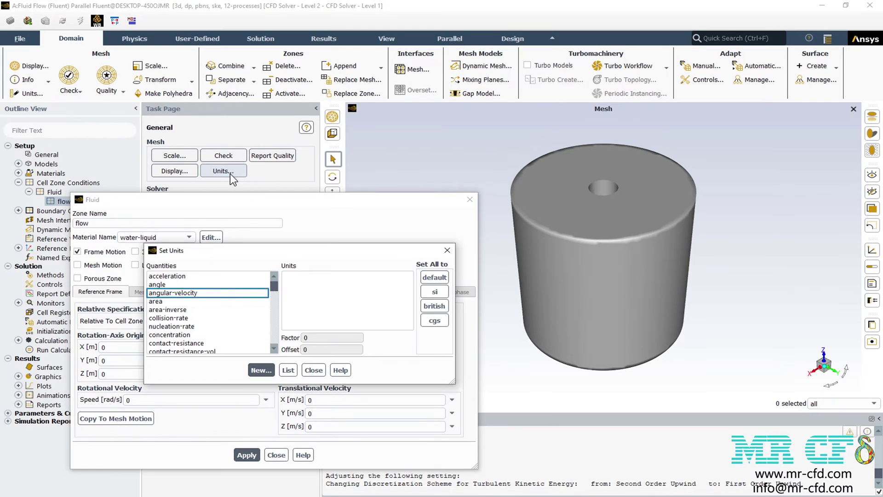
pyautogui.click(203, 293)
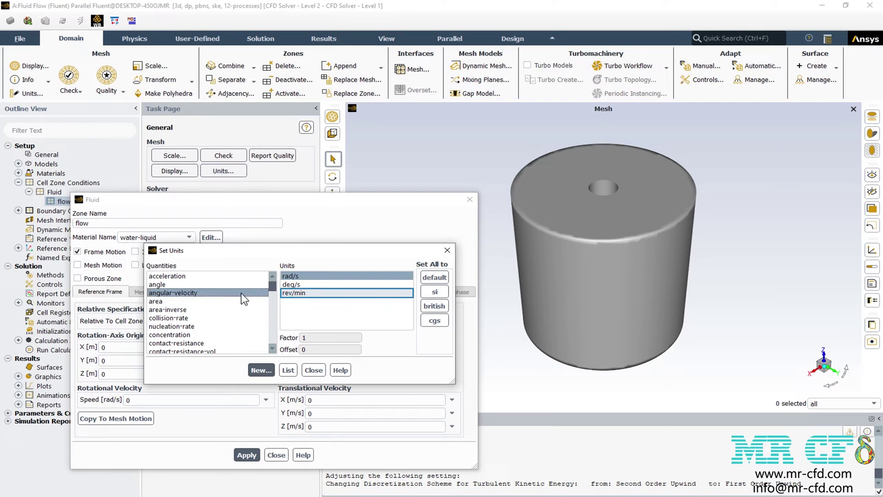
pyautogui.click(290, 293)
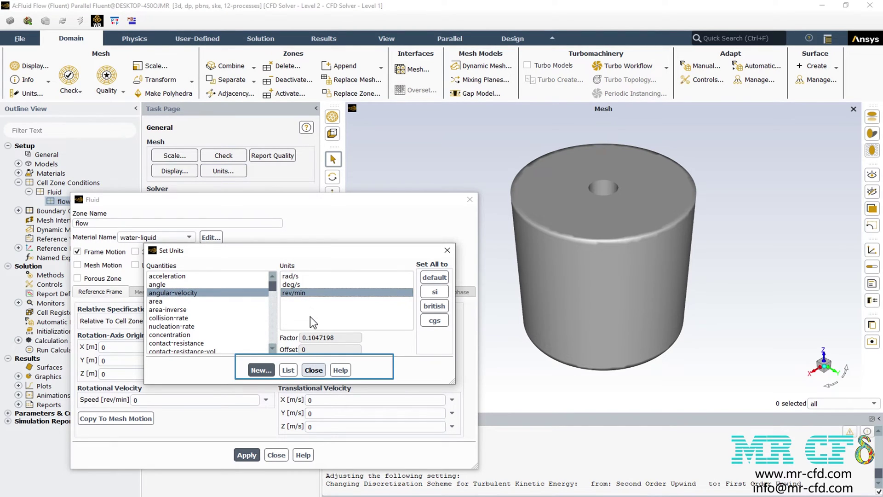
pyautogui.click(314, 369)
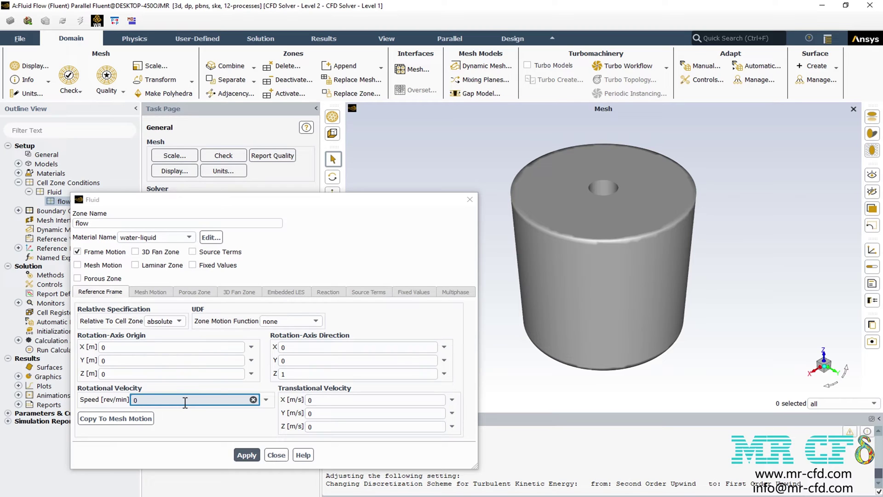
pyautogui.write('500')
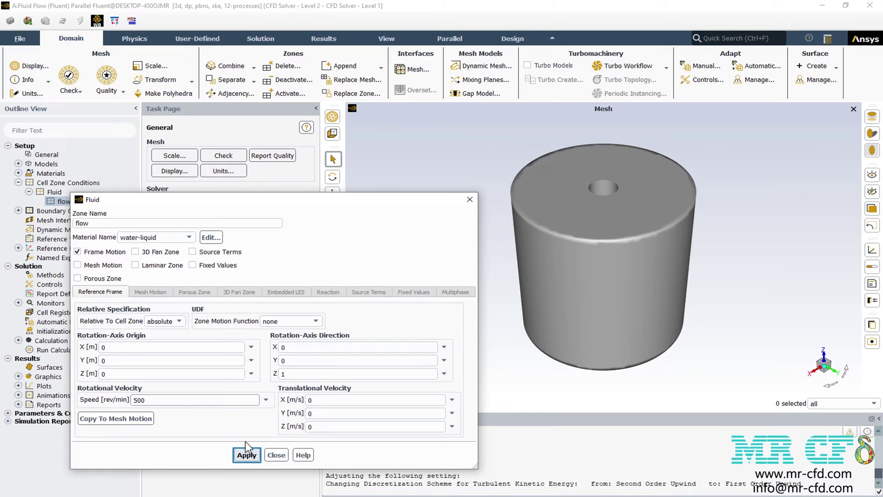
pyautogui.click(248, 454)
# Define the outer_wall boundary as a moving wall with absolute rotational motion
pyautogui.click(45, 193)
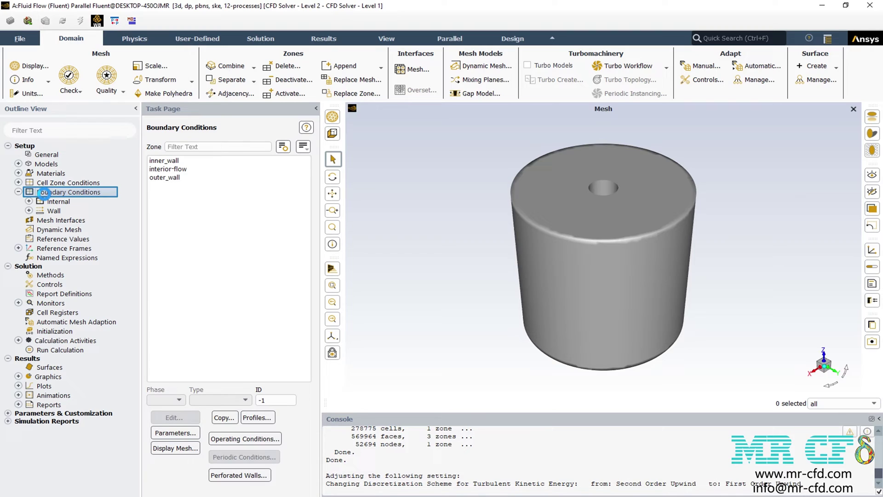
pyautogui.click(186, 177)
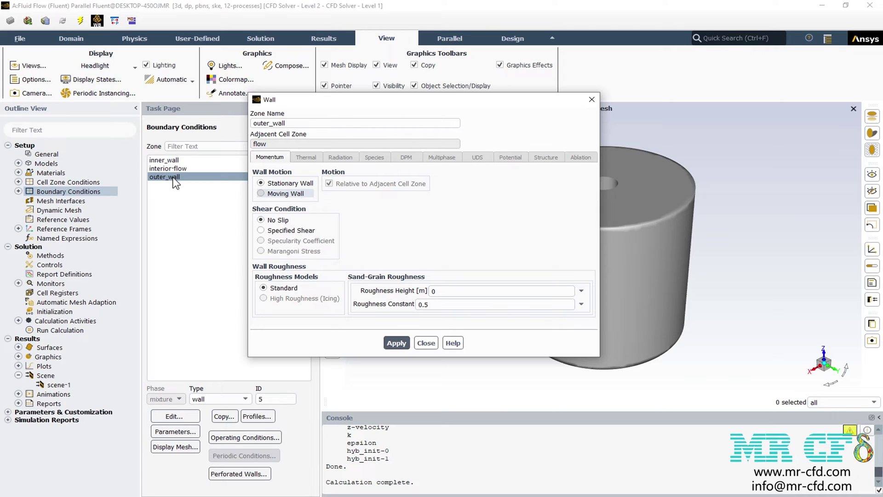
pyautogui.click(260, 194)
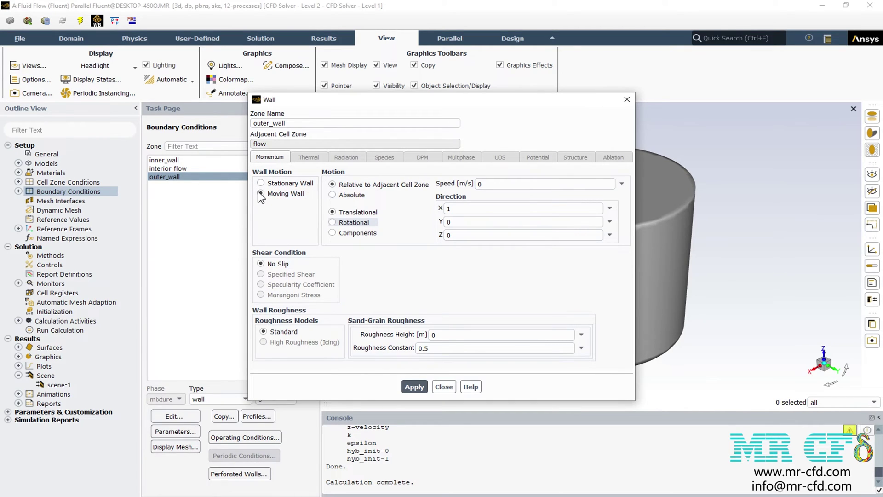
pyautogui.click(333, 223)
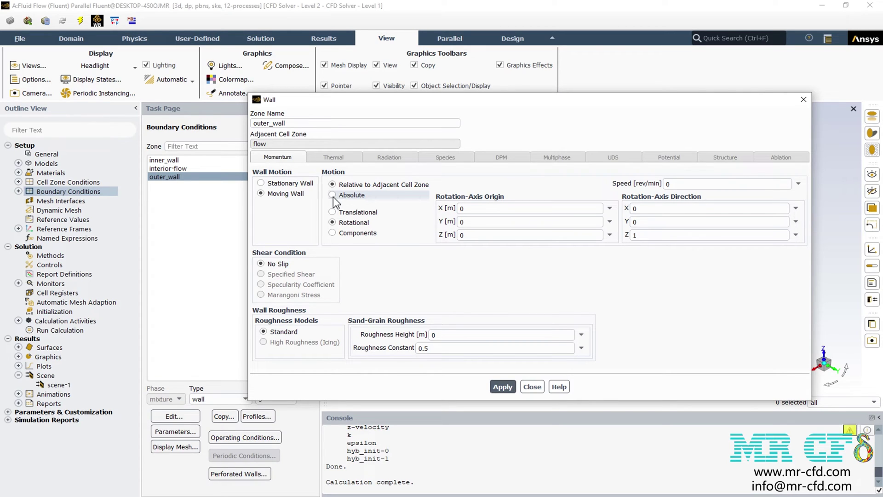
pyautogui.click(332, 196)
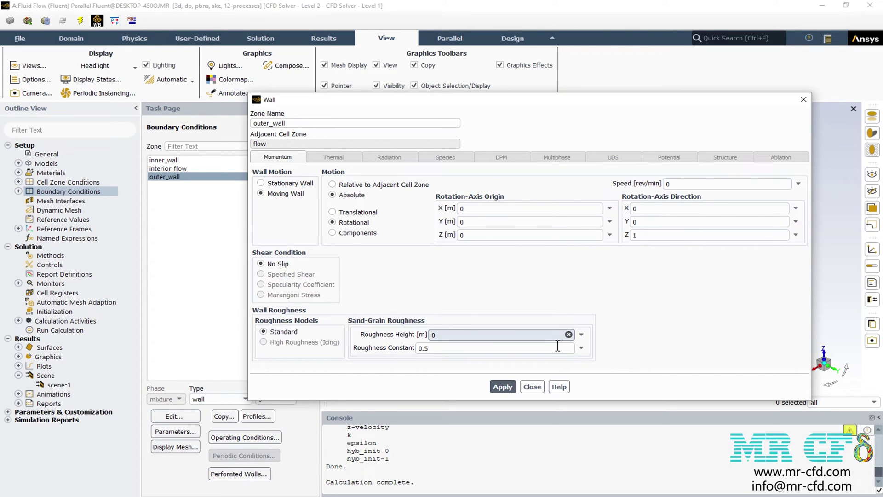
pyautogui.click(531, 386)
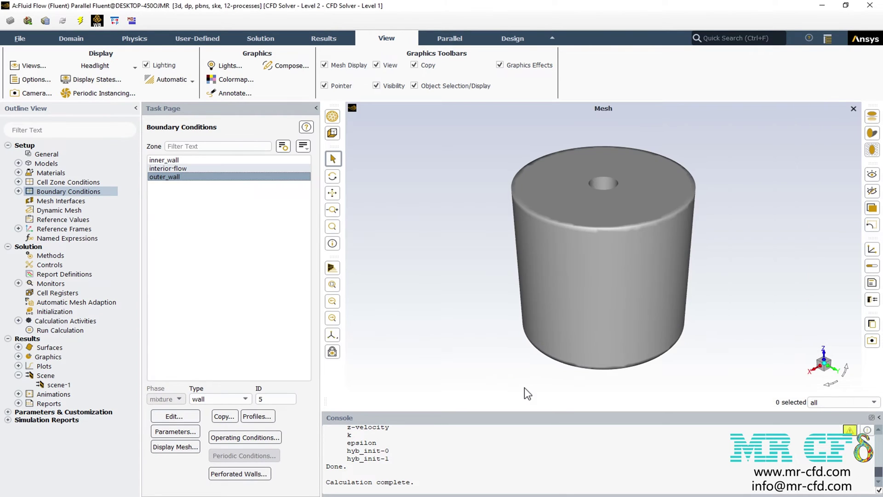
# Define the inner_wall boundary as a moving wall with rotational motion relative to the adjacent cell zone
pyautogui.doubleClick(164, 160)
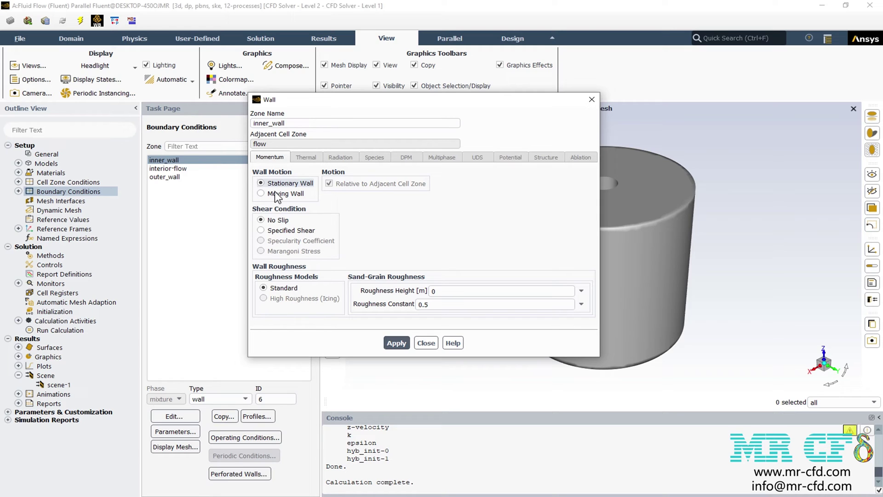
pyautogui.click(275, 193)
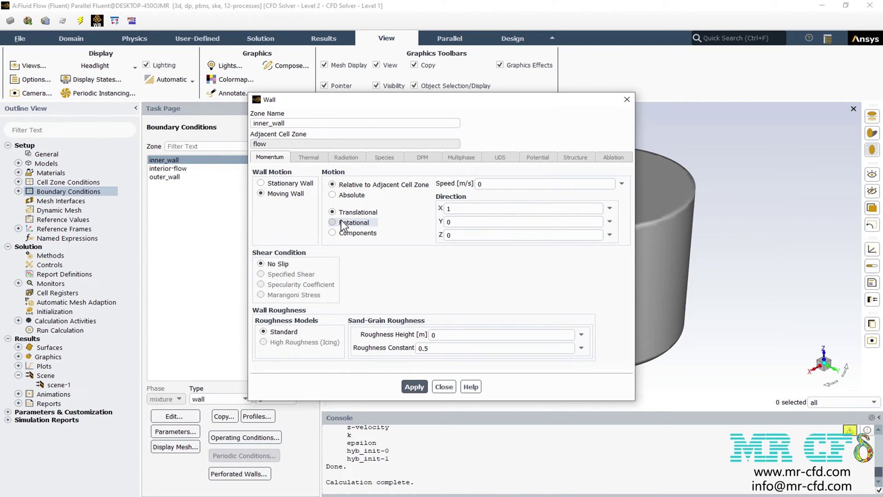
pyautogui.click(341, 224)
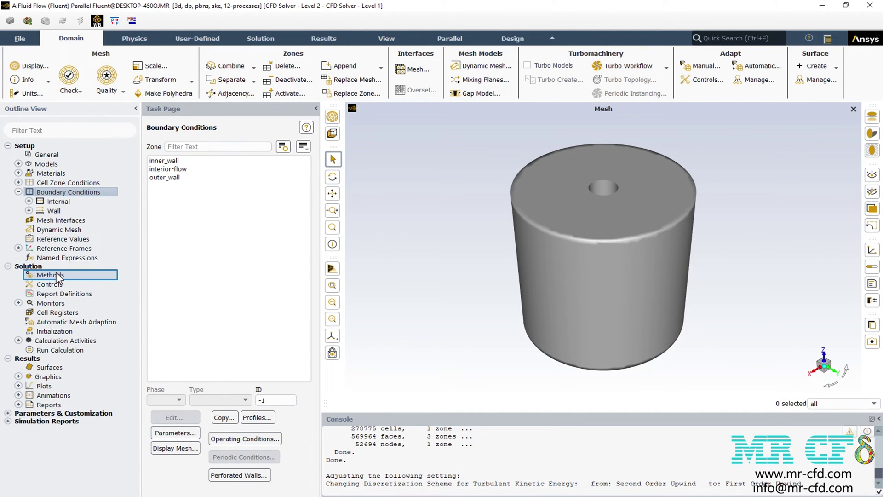
# Set the pressure-velocity coupling scheme of the solution methods to SIMPLE
pyautogui.click(50, 275)
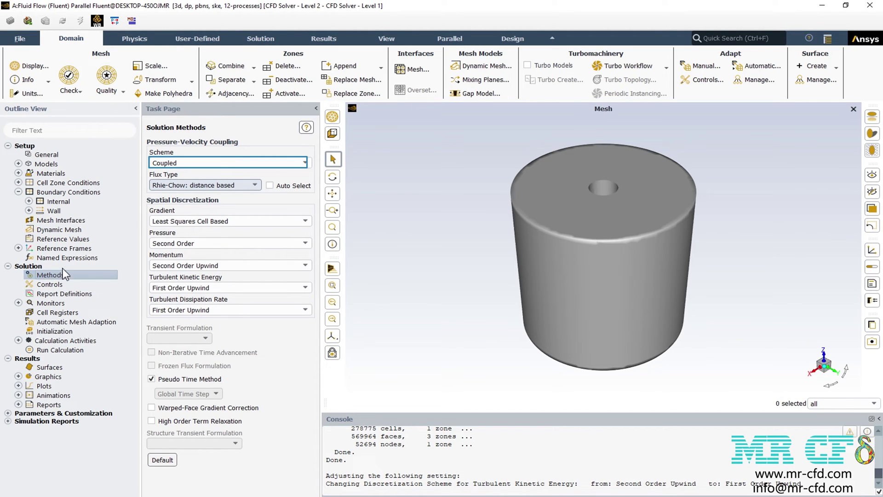
pyautogui.click(222, 164)
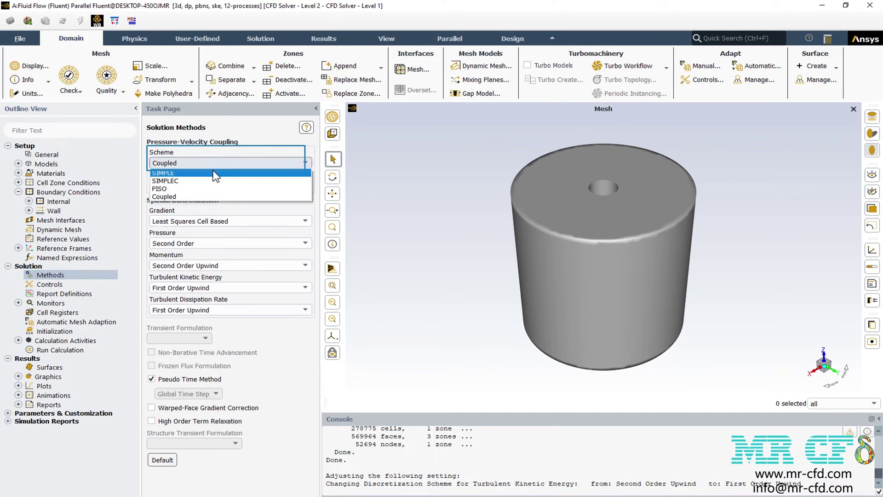
pyautogui.click(212, 170)
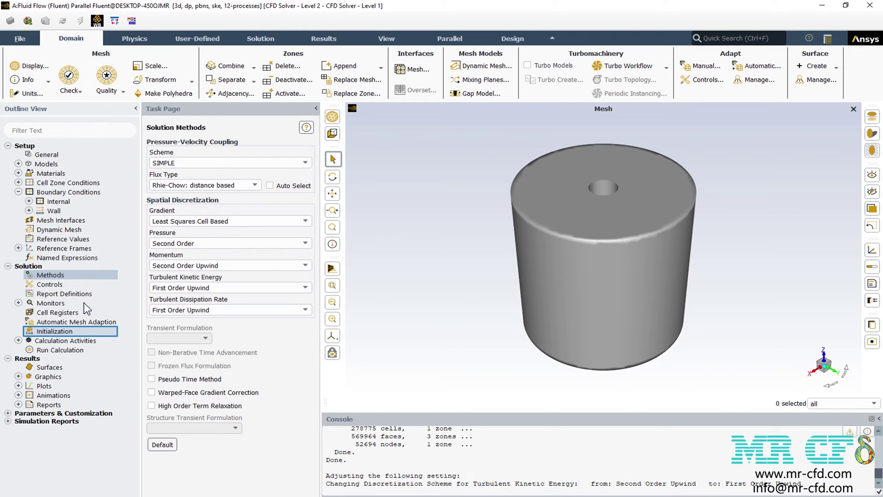
# Initialize the solution with Hybrid Initialization and run the calculation for 500 iterations
pyautogui.click(67, 331)
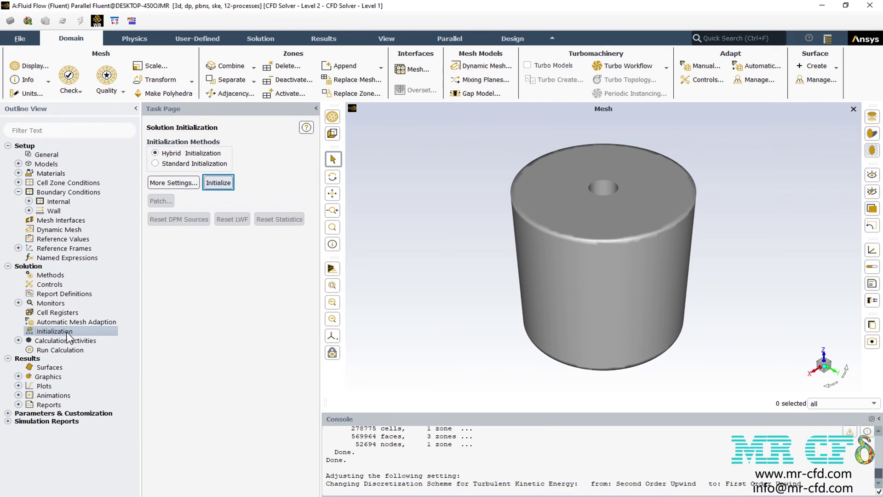
pyautogui.click(217, 183)
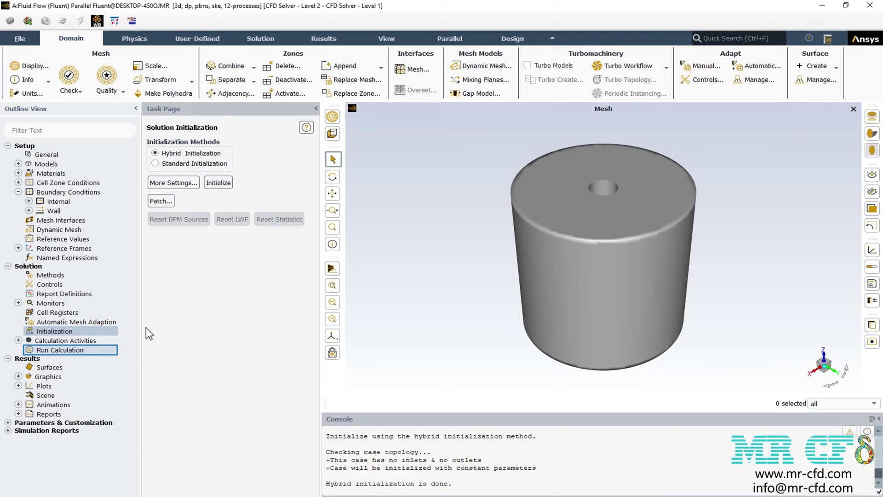
pyautogui.click(84, 349)
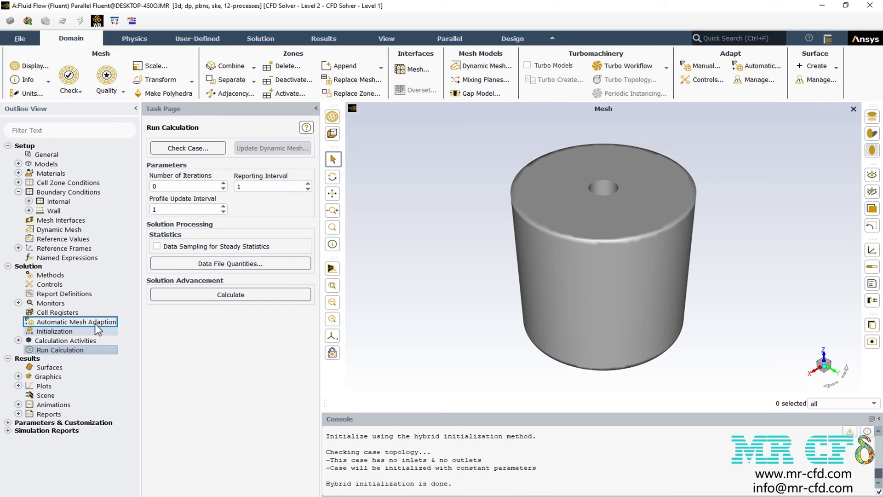
pyautogui.press('Tab')
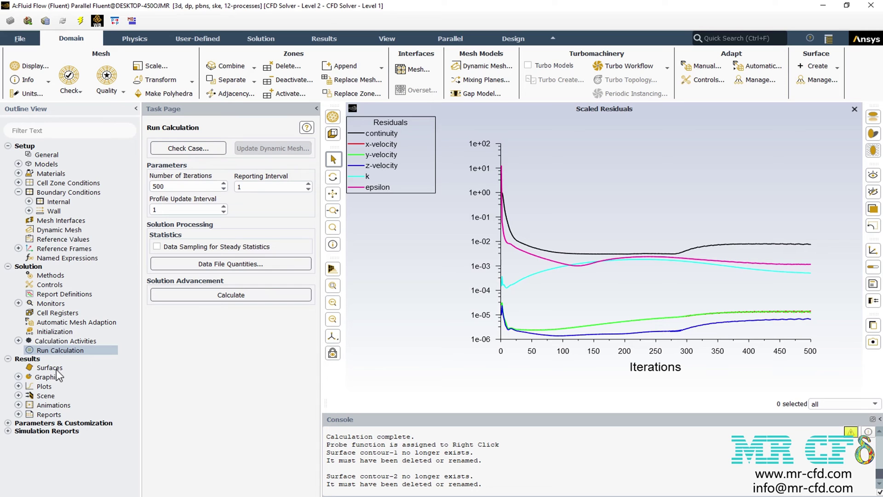
# Create a plane surface using the XY Plane method at Z = 0.08 m
pyautogui.rightClick(56, 370)
pyautogui.moveTo(79, 389)
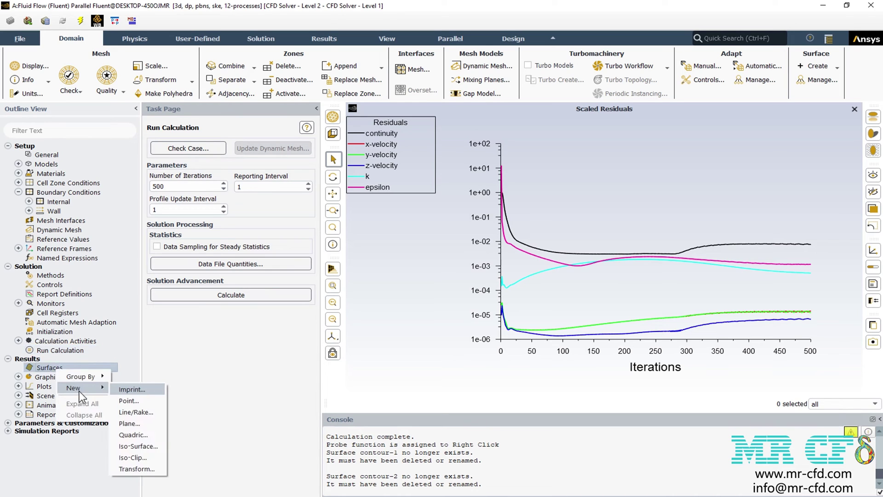
pyautogui.click(129, 423)
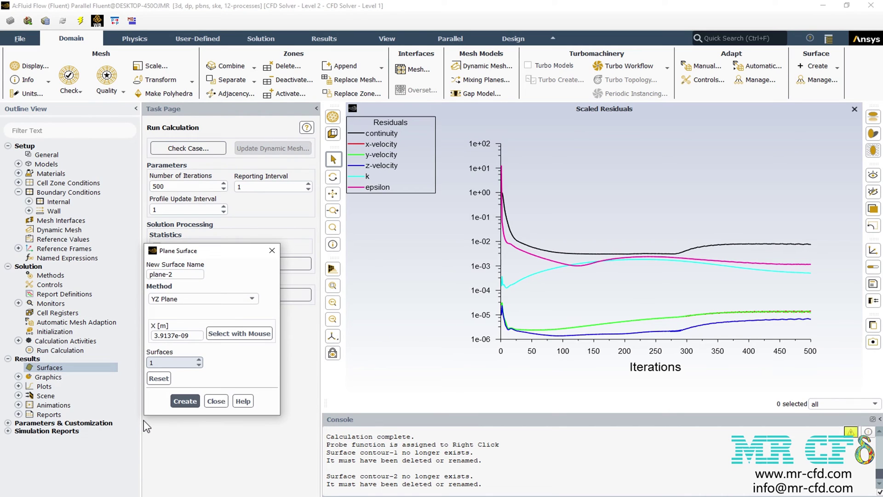
pyautogui.click(228, 300)
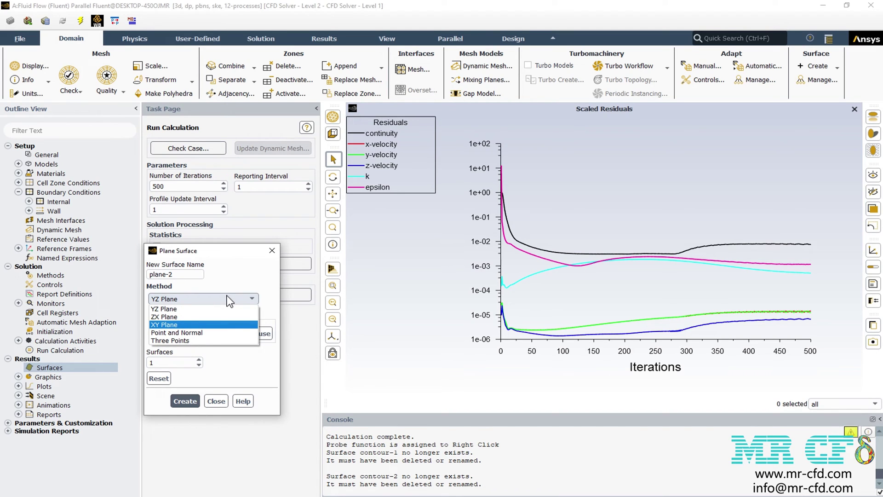
pyautogui.click(205, 324)
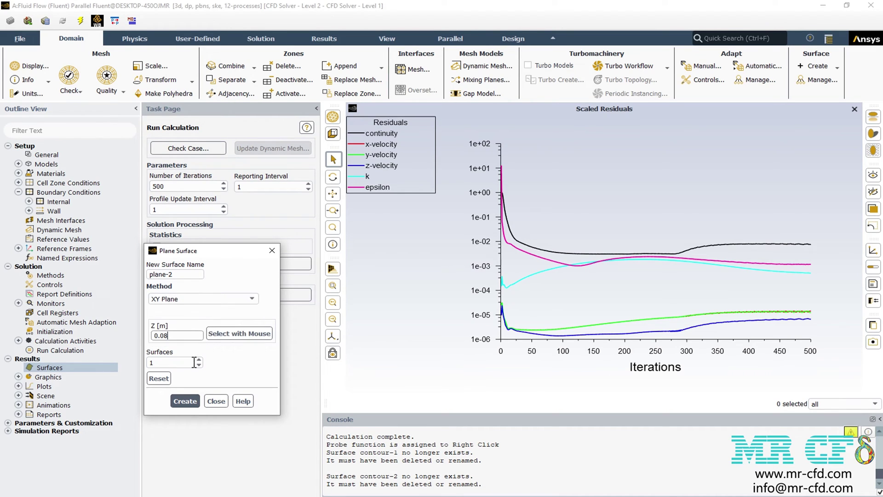
pyautogui.click(181, 400)
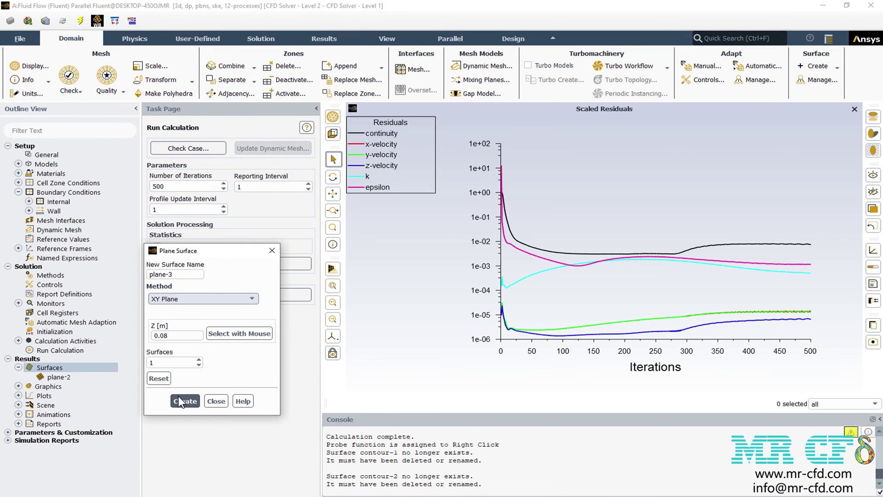
# Create a second plane surface using the YZ Plane method
pyautogui.click(192, 299)
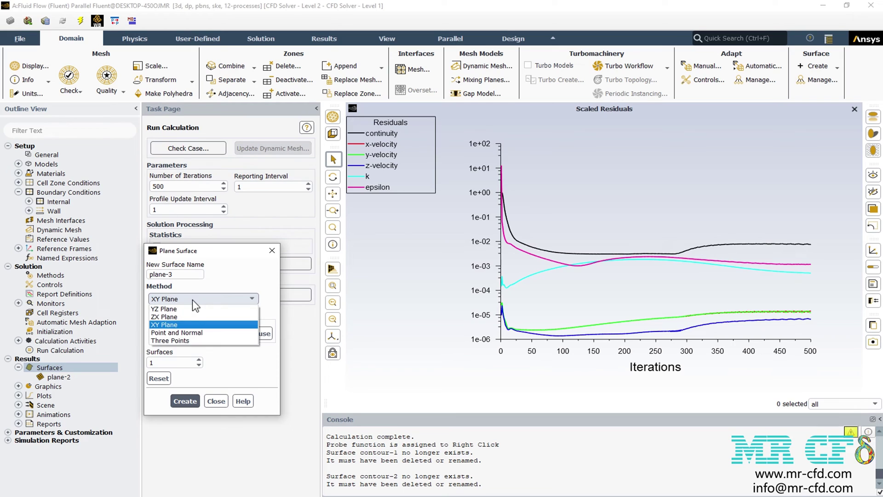
pyautogui.click(189, 317)
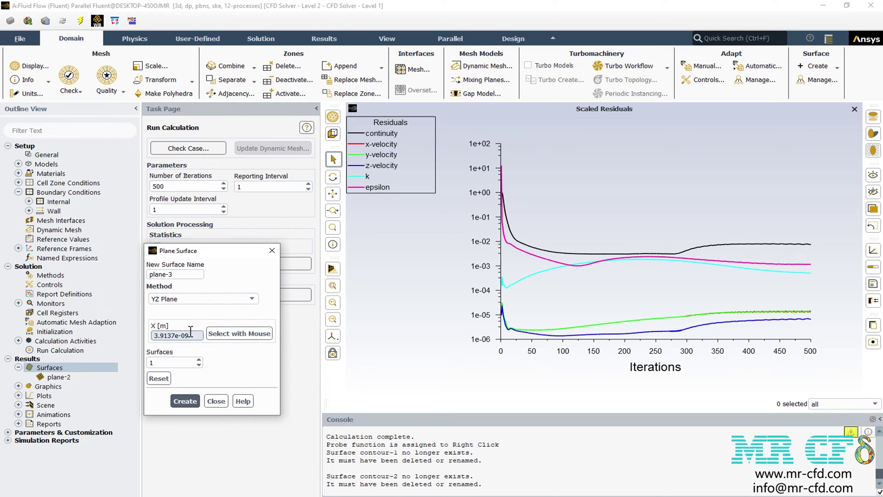
pyautogui.click(175, 401)
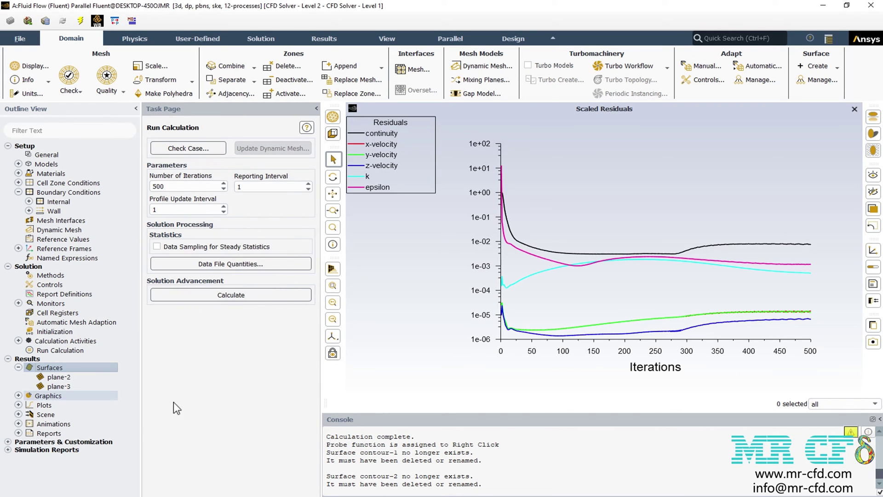
# Create a filled contour on plane-2 and plane-3 and display it for Static Pressure
pyautogui.click(18, 396)
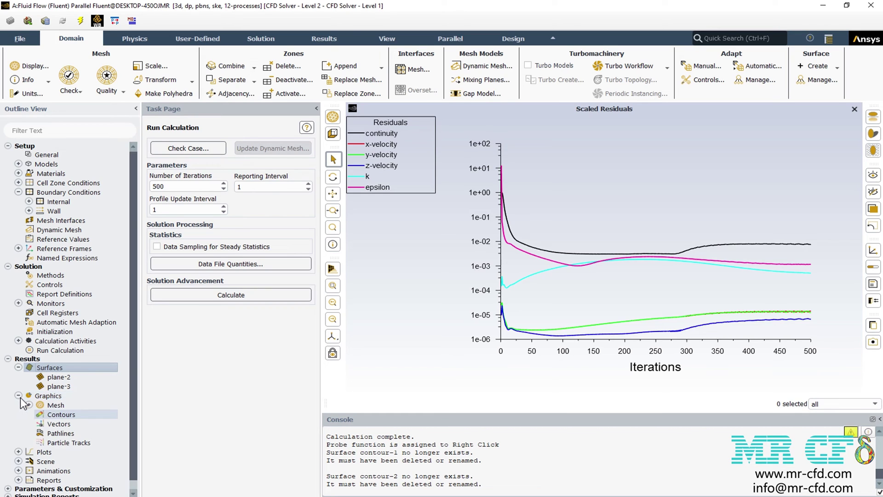
pyautogui.doubleClick(41, 415)
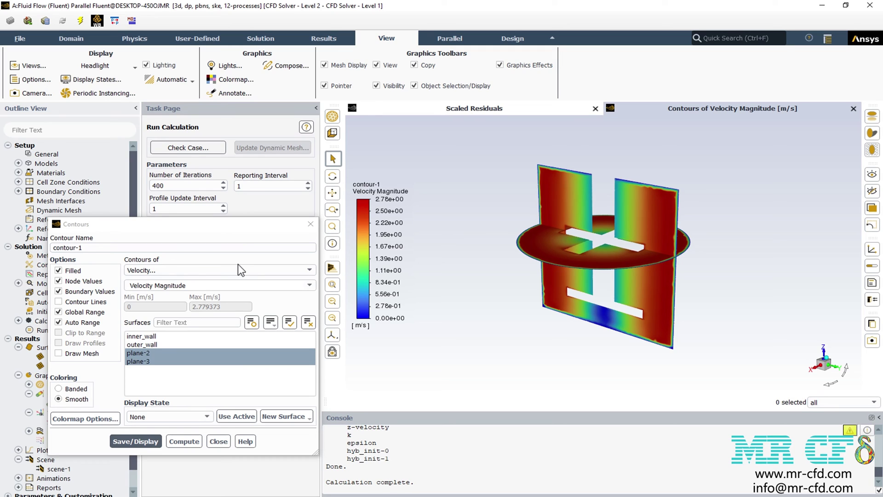
pyautogui.click(239, 270)
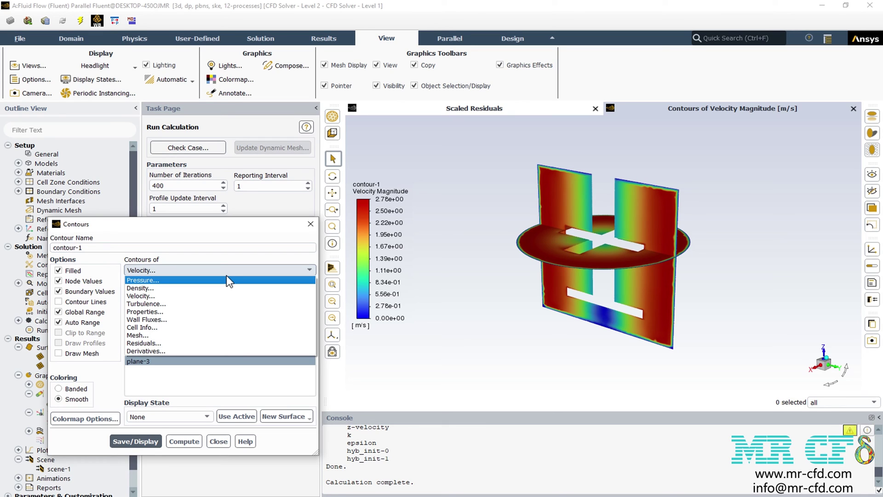
pyautogui.click(226, 279)
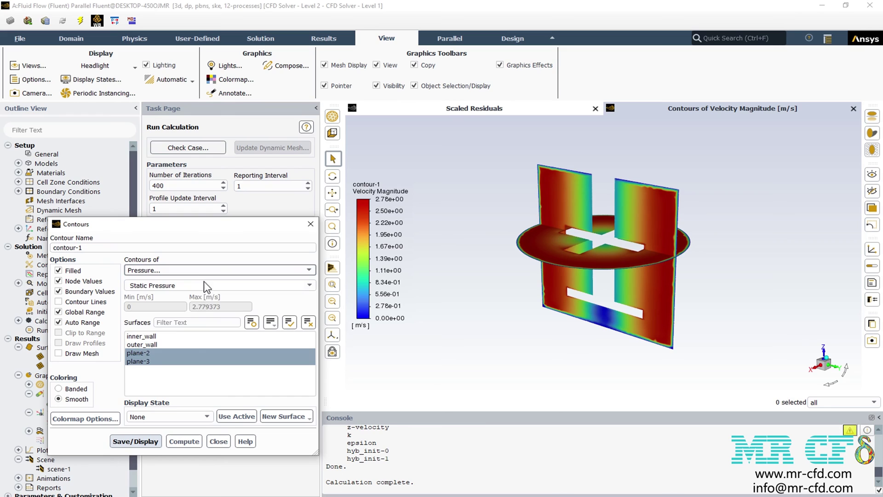
pyautogui.click(154, 442)
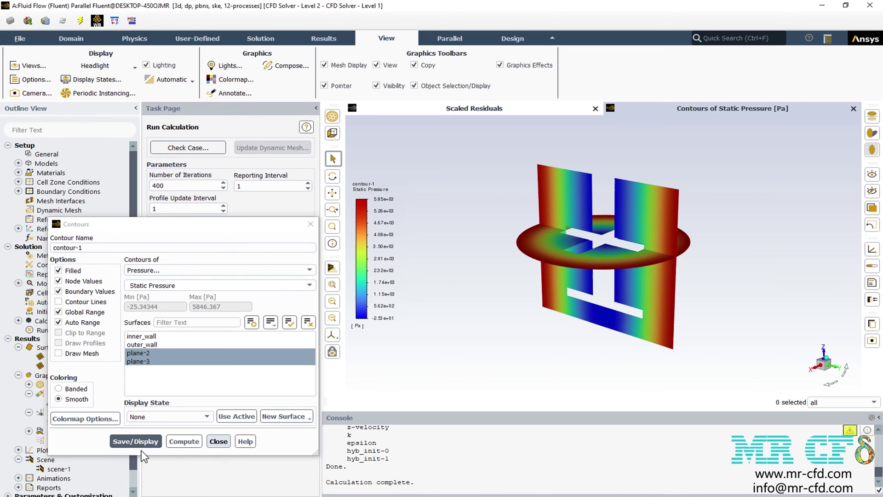
pyautogui.click(218, 441)
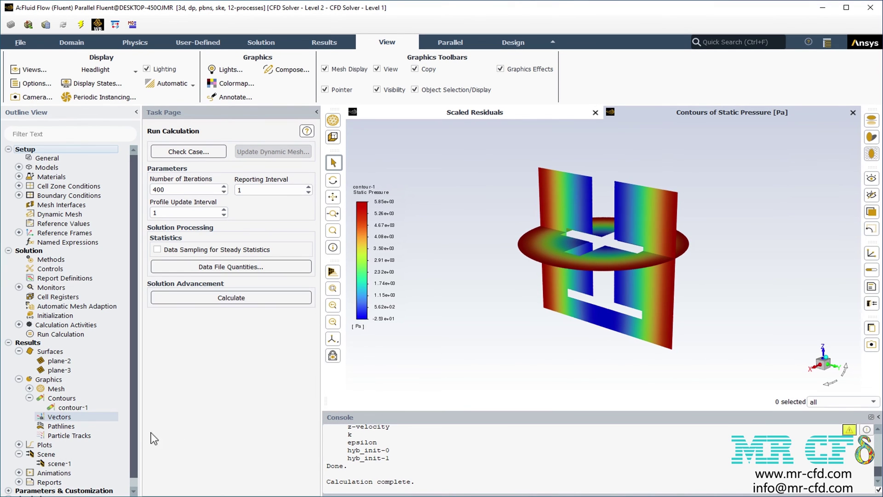
# Create and display velocity vectors on plane-2 and plane-3, colored by Velocity Magnitude
pyautogui.doubleClick(70, 420)
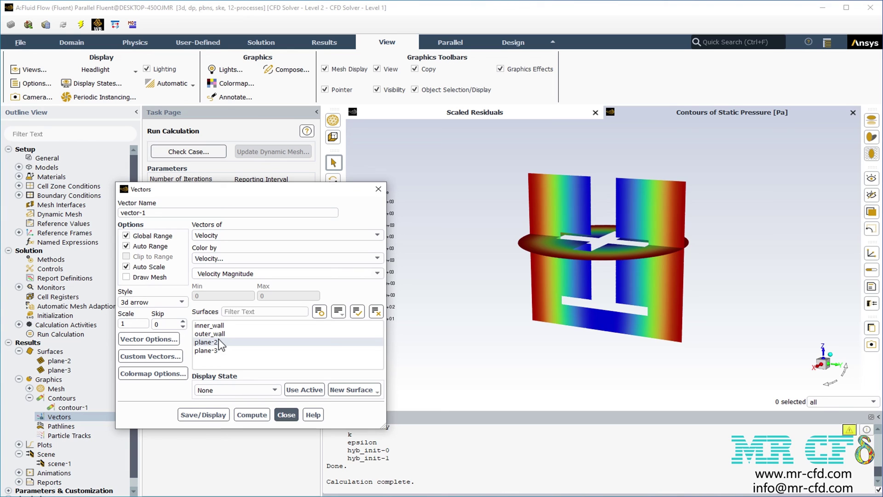
pyautogui.moveTo(219, 342); pyautogui.dragTo(217, 351)
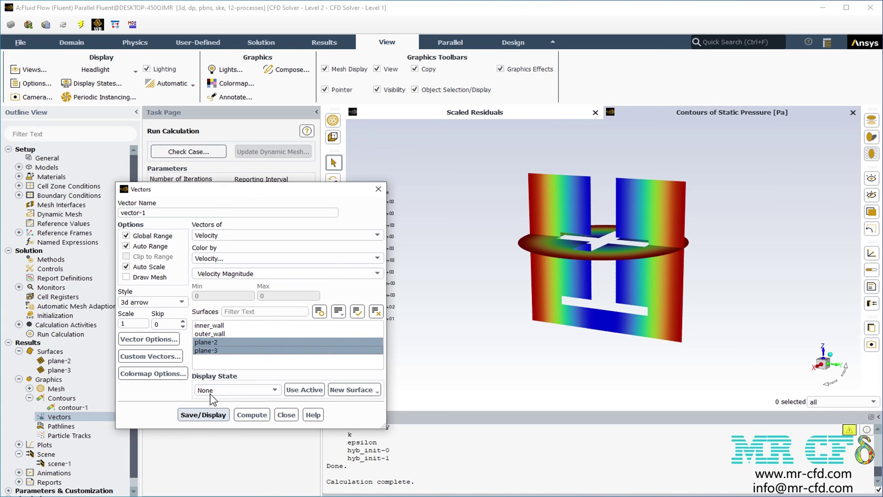
pyautogui.click(211, 414)
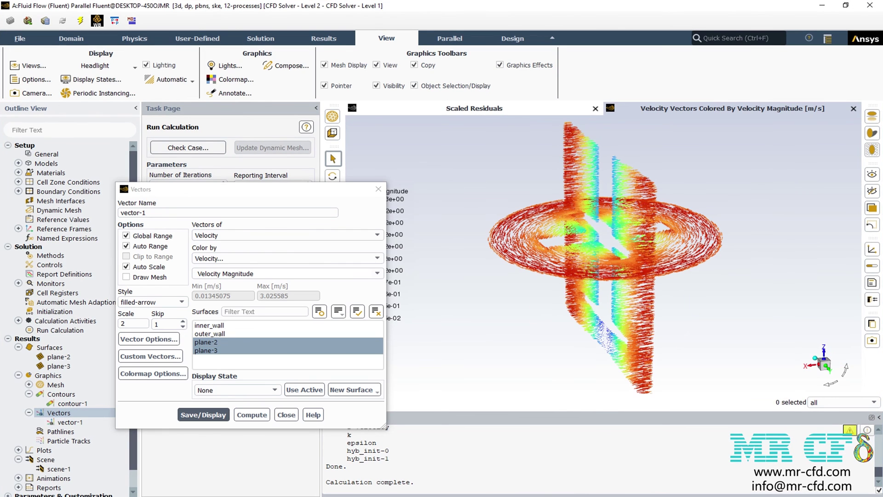